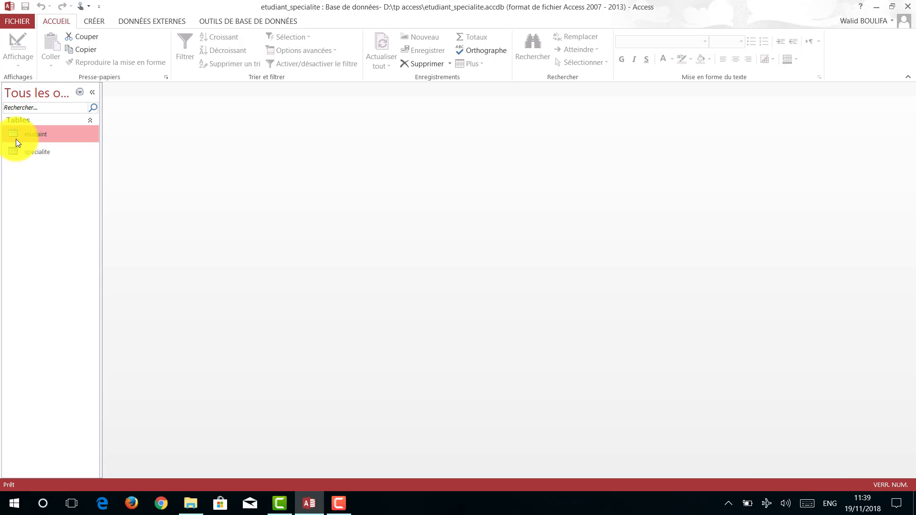
# - Open the etudaint and specialite tables in datasheet view, and bring etudaint back to the front
pyautogui.doubleClick(15, 138)
pyautogui.doubleClick(28, 152)
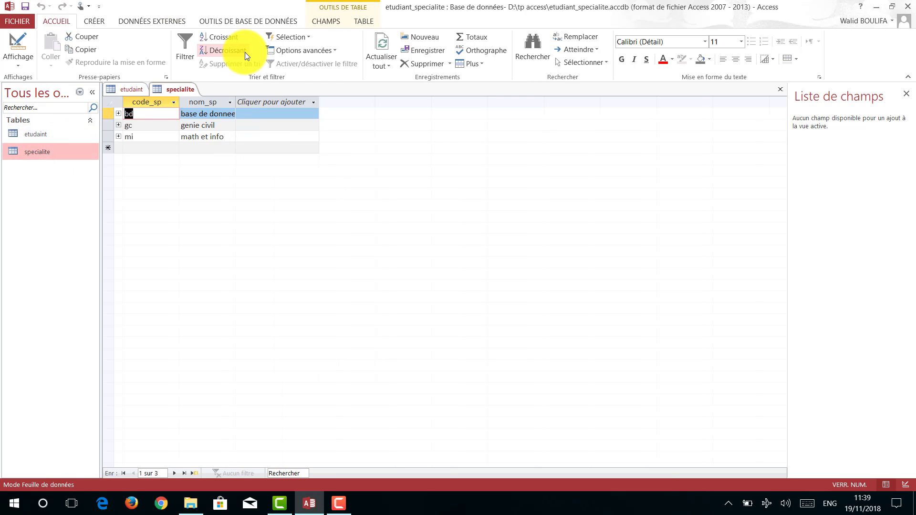
pyautogui.doubleClick(30, 135)
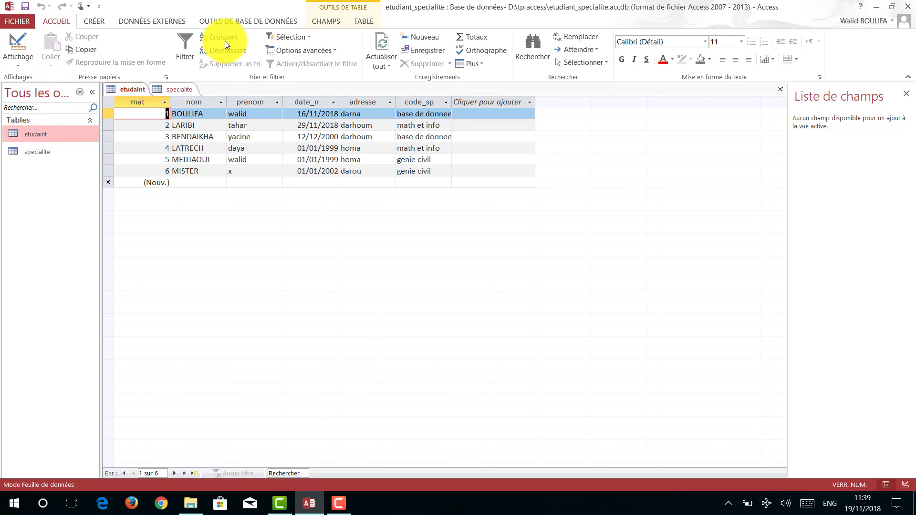
pyautogui.click(93, 24)
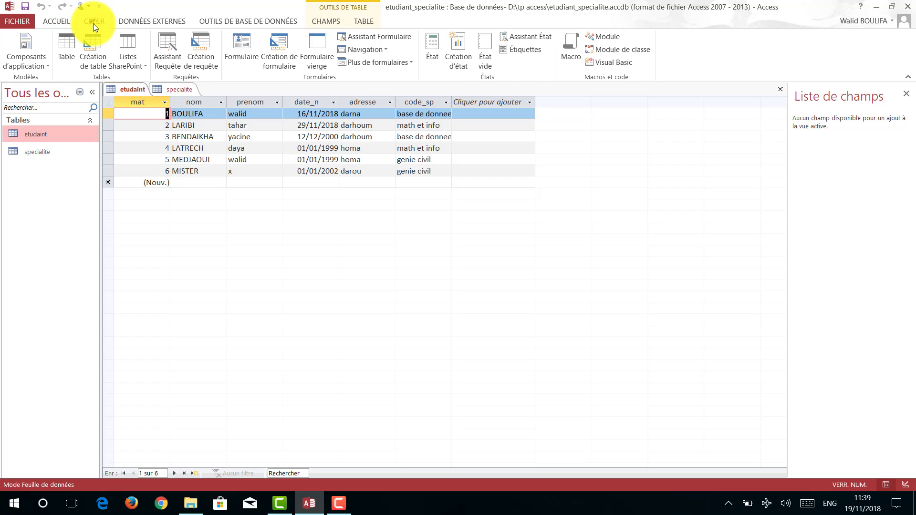
pyautogui.click(136, 21)
pyautogui.click(215, 20)
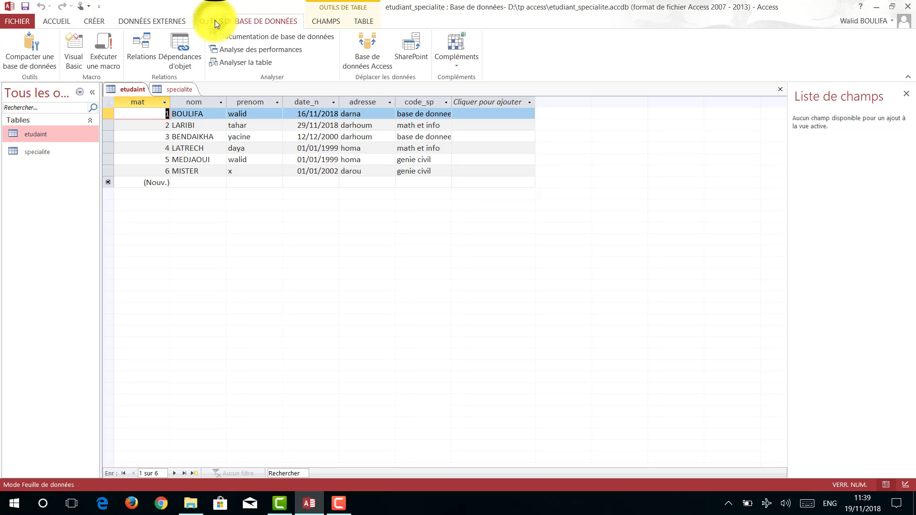
pyautogui.click(52, 25)
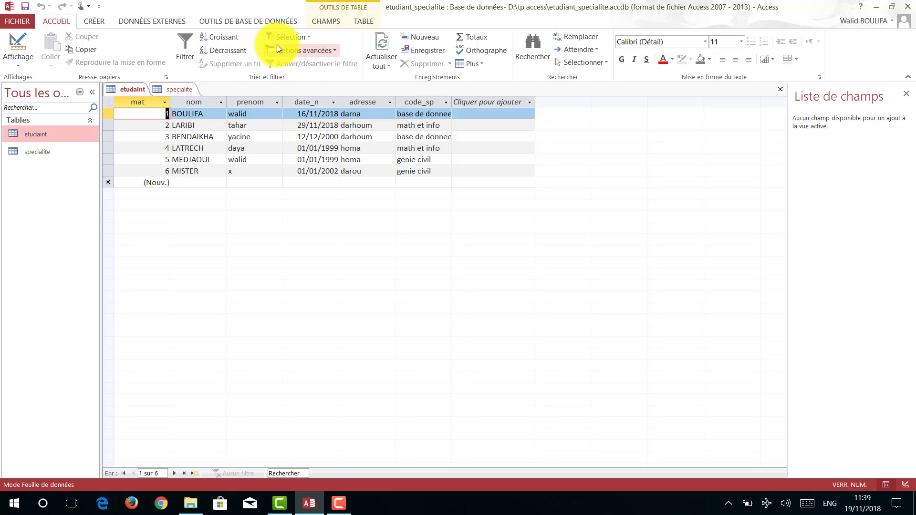
# - Filter etudaint by selection to records whose prenom equals the first record's first name, and turn the filter off
pyautogui.click(200, 115)
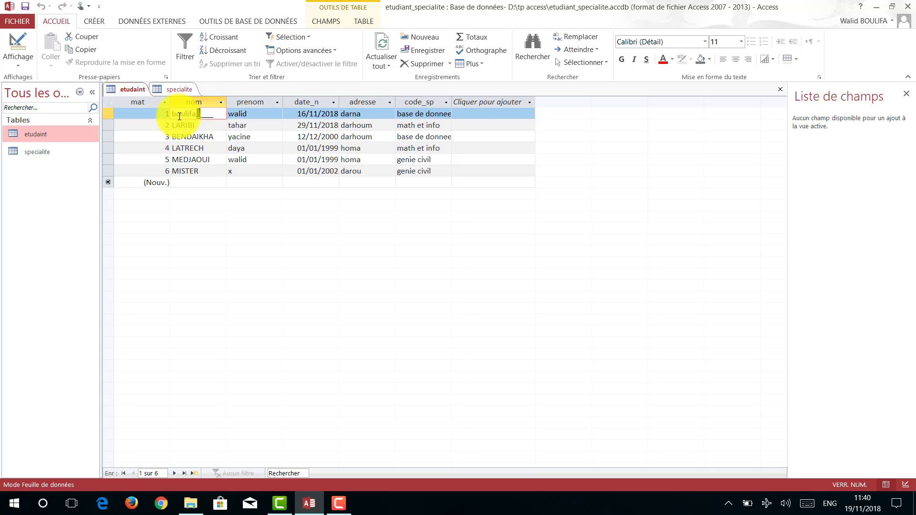
pyautogui.click(249, 112)
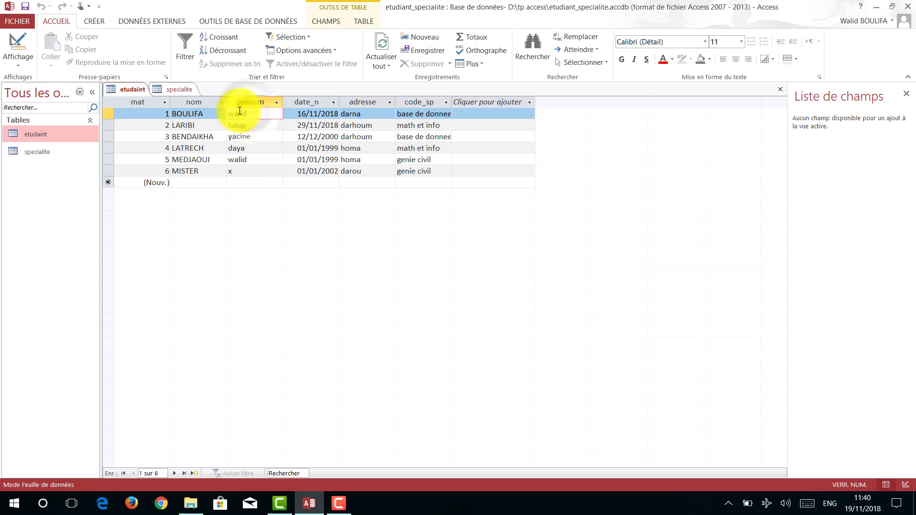
pyautogui.click(294, 35)
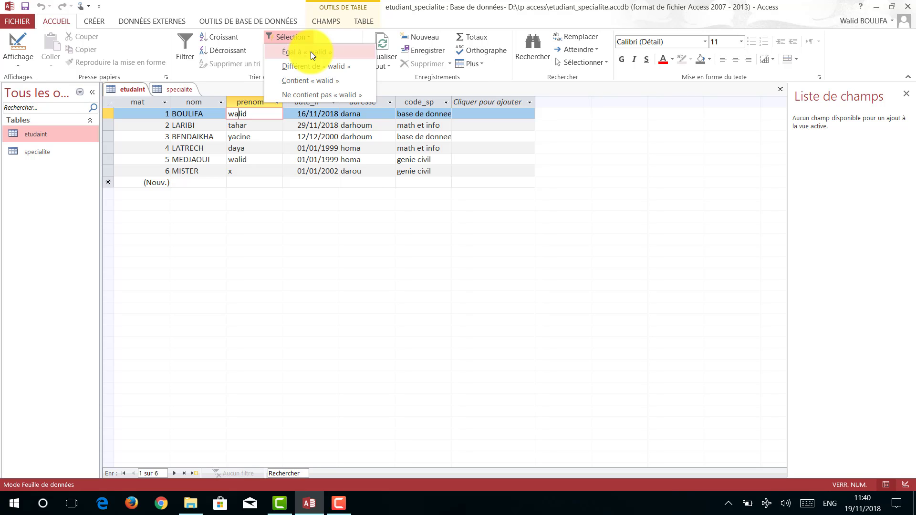
pyautogui.click(310, 52)
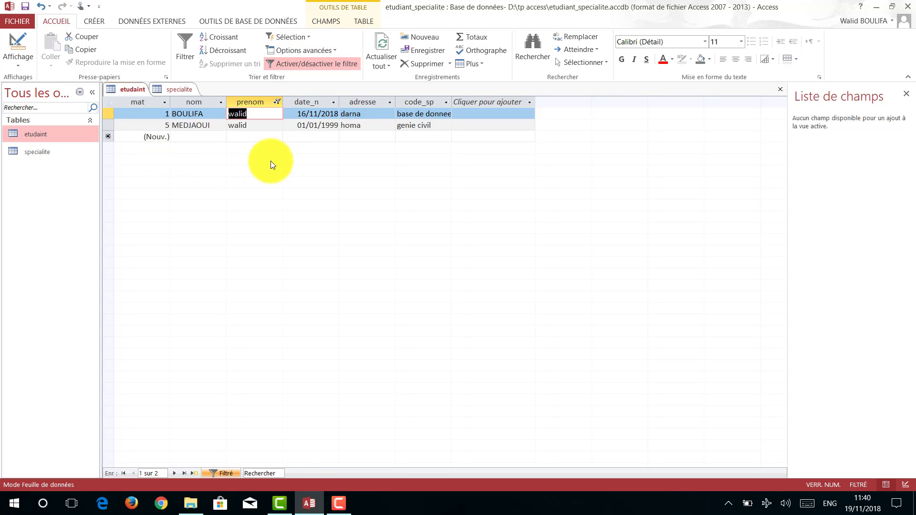
pyautogui.click(335, 62)
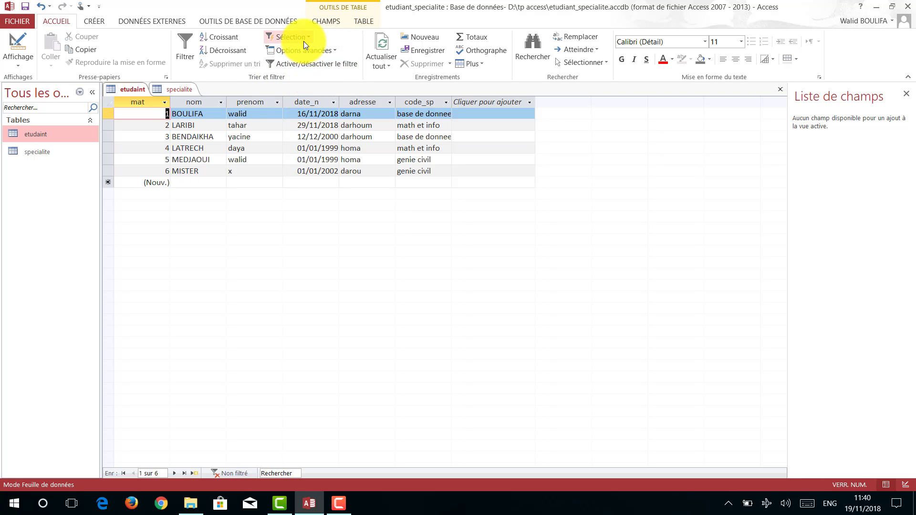
# - Filter etudaint by selection to records whose prenom differs from the first record's first name, and turn the filter off
pyautogui.click(239, 116)
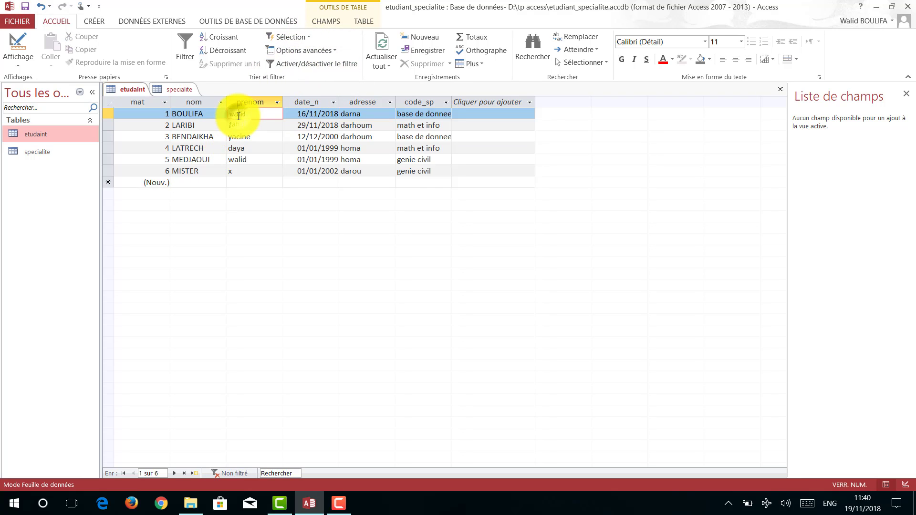
pyautogui.click(308, 35)
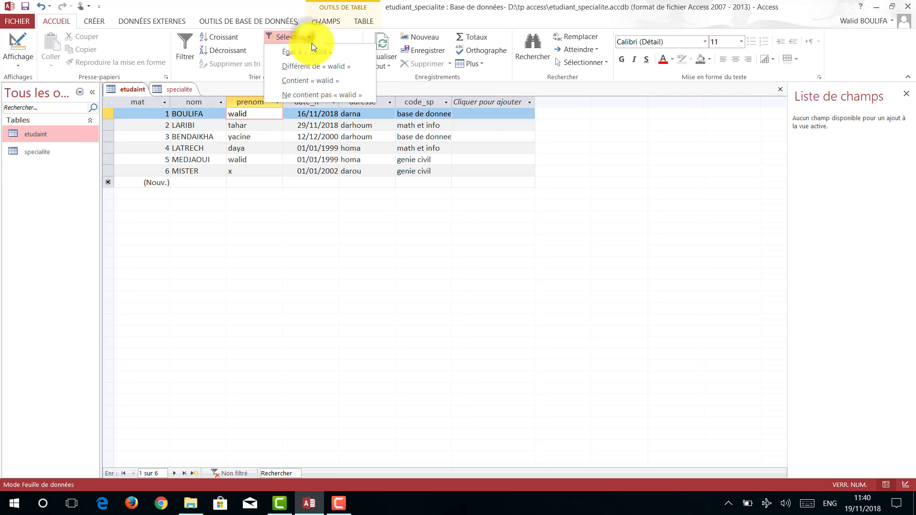
pyautogui.click(321, 65)
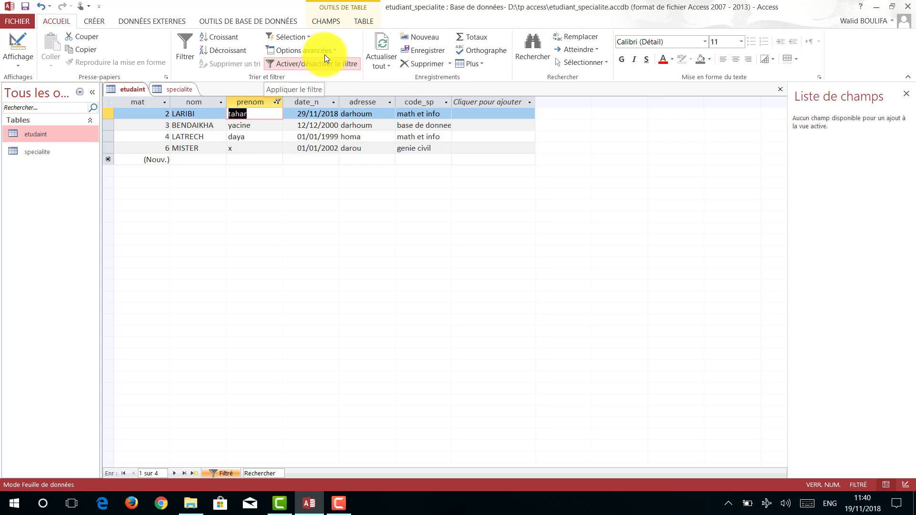
pyautogui.click(280, 67)
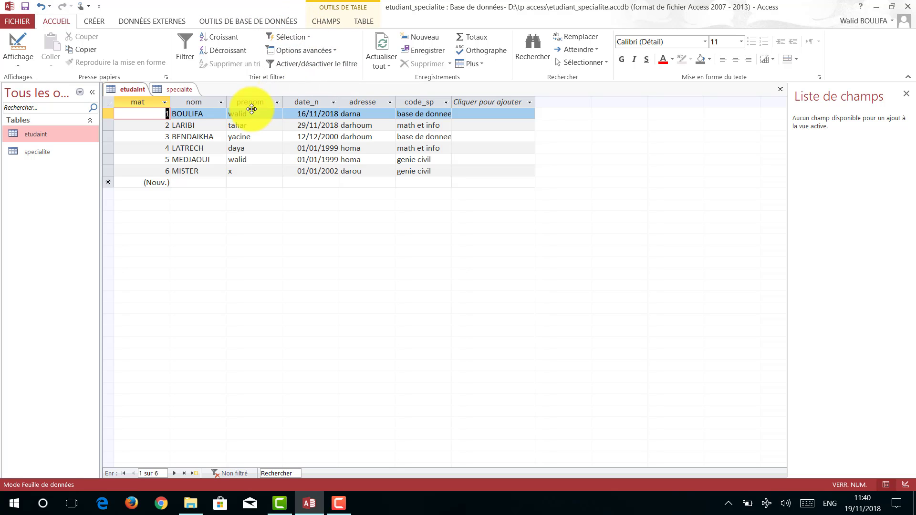
# - Filter prenom with Contient on the first record's first name, add Ne contient pas on the same value, and turn filtering off
pyautogui.click(238, 115)
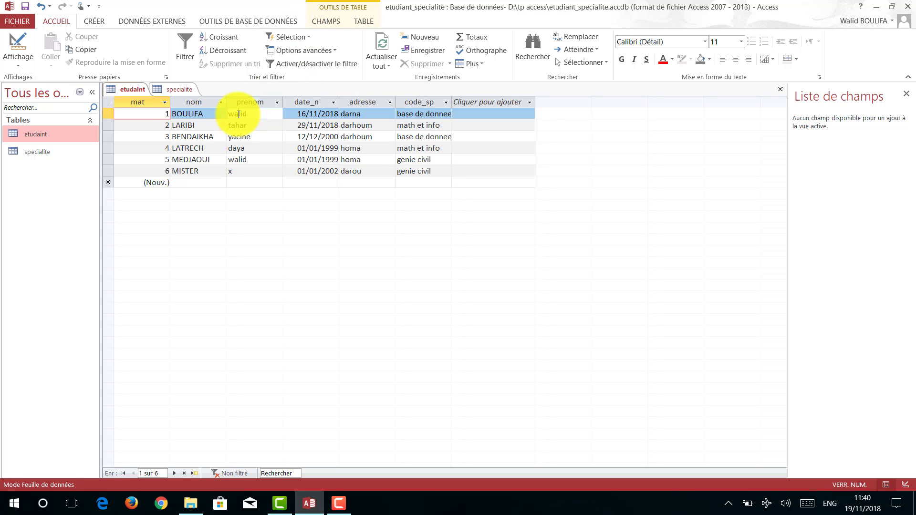
pyautogui.click(309, 38)
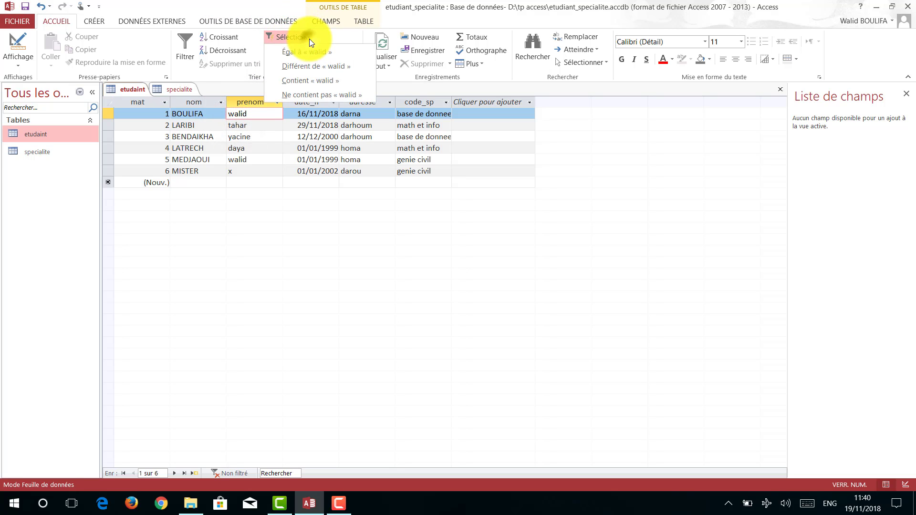
pyautogui.click(324, 84)
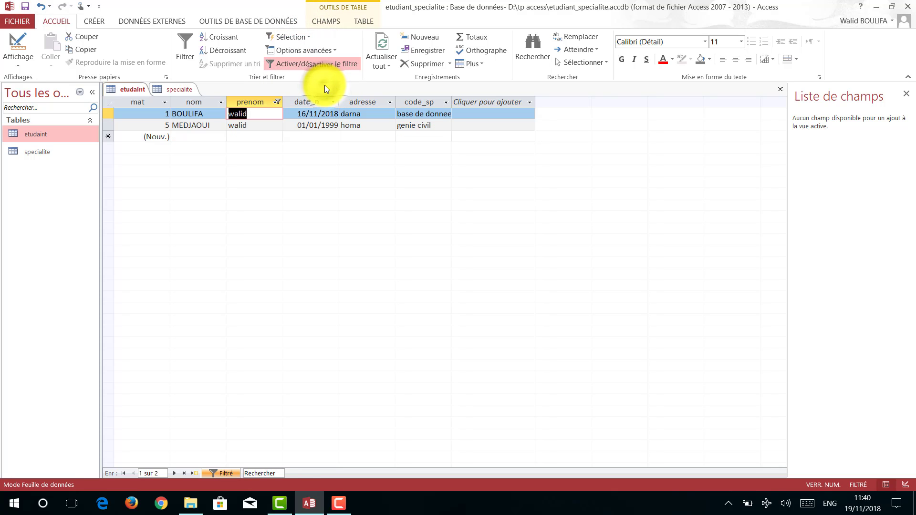
pyautogui.click(305, 36)
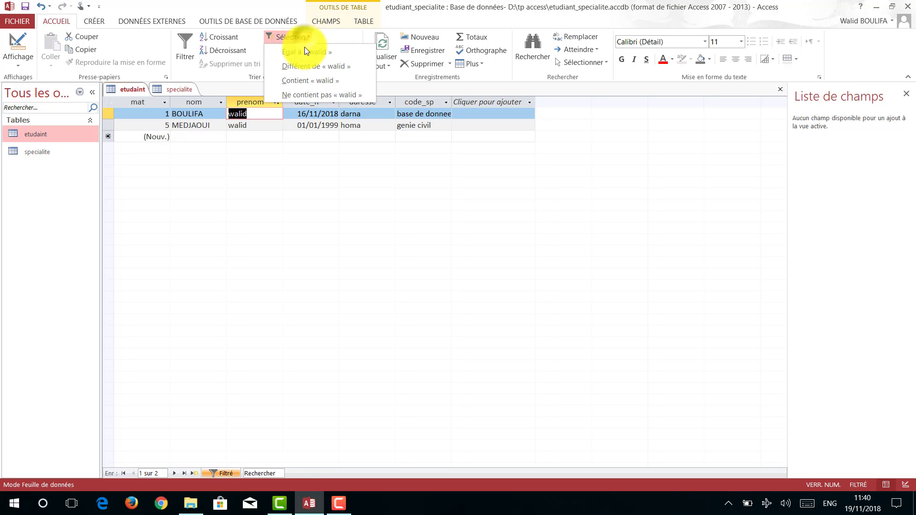
pyautogui.click(307, 89)
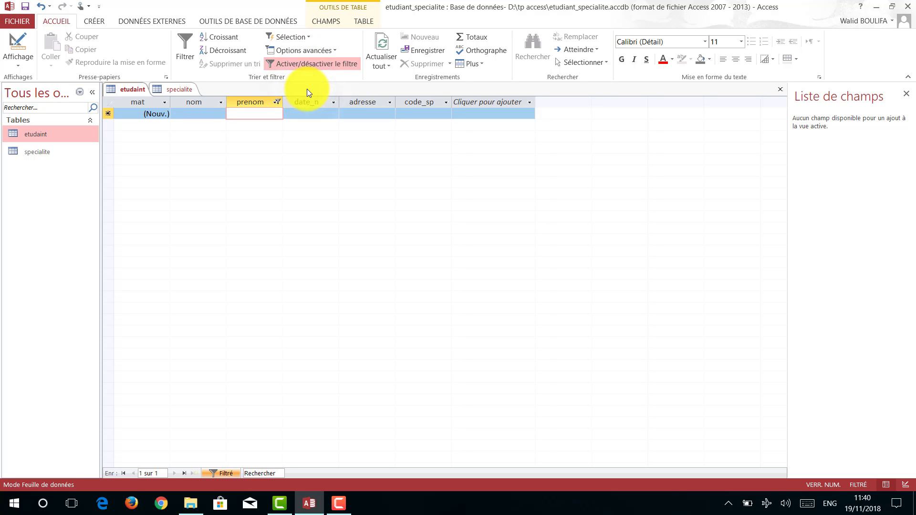
pyautogui.click(293, 63)
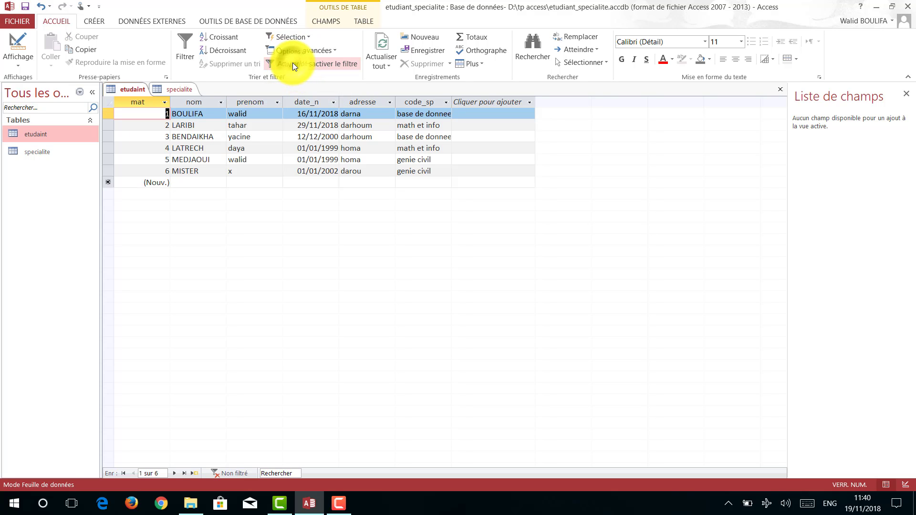
# - Filter the full etudaint table to records whose prenom does not contain the first record's first name, and turn the filter off
pyautogui.click(241, 117)
pyautogui.click(306, 36)
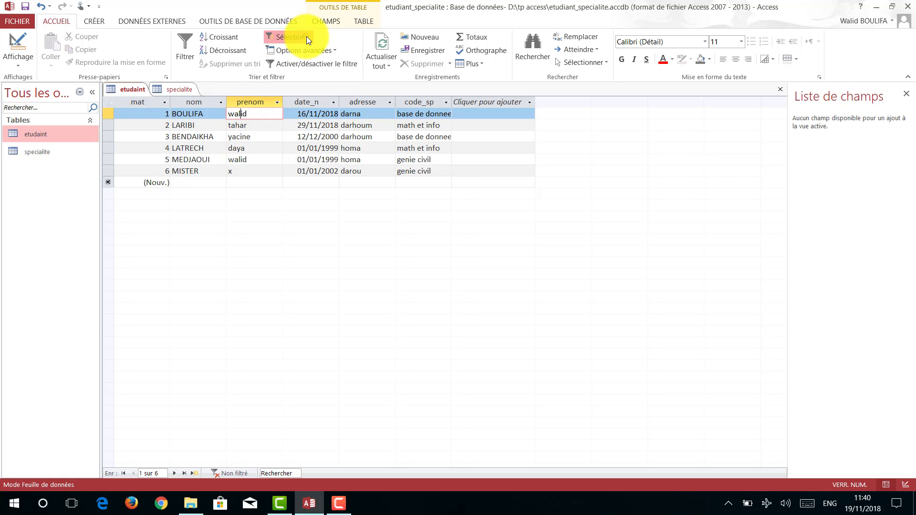
pyautogui.click(294, 94)
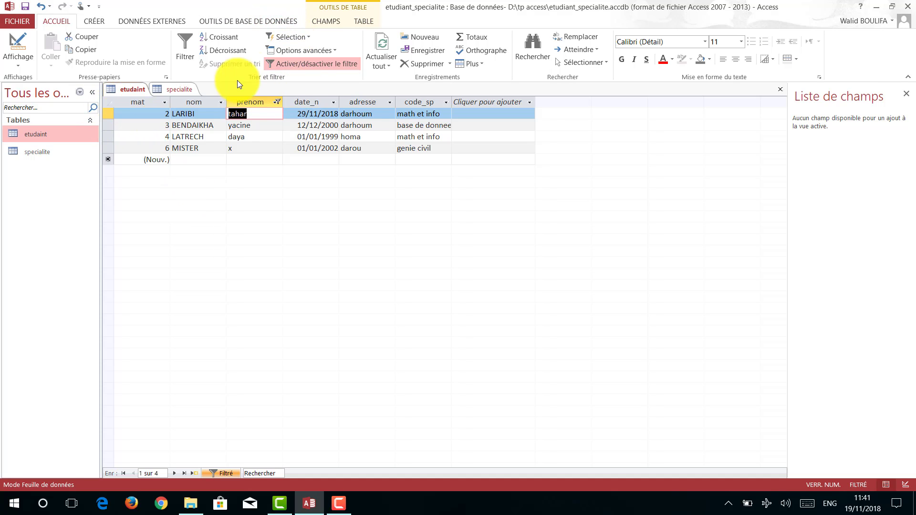
pyautogui.click(301, 64)
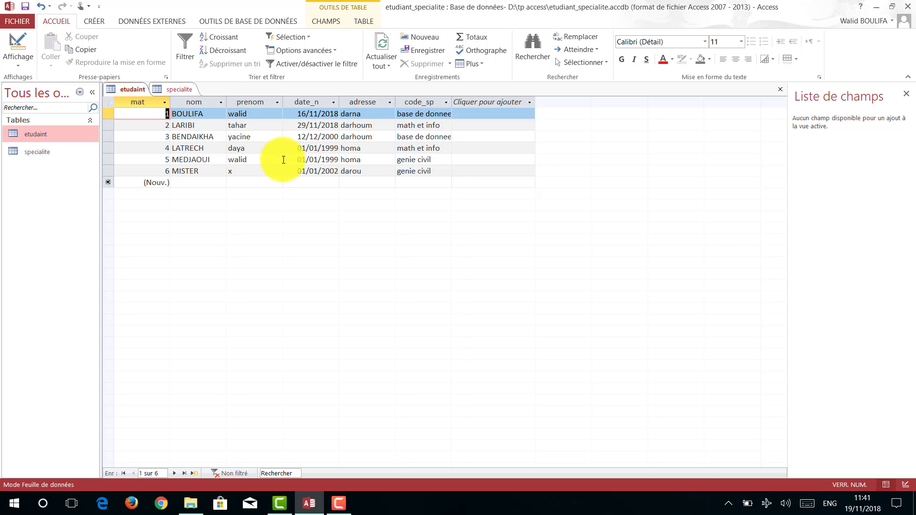
# - Filter etudaint by selection to records whose adresse equals the first record's address, and turn the filter off
pyautogui.click(350, 115)
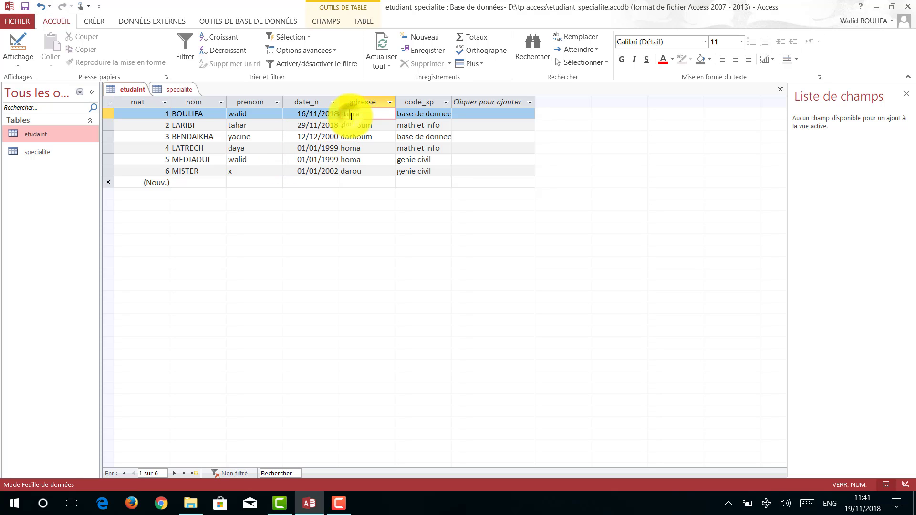
pyautogui.click(309, 40)
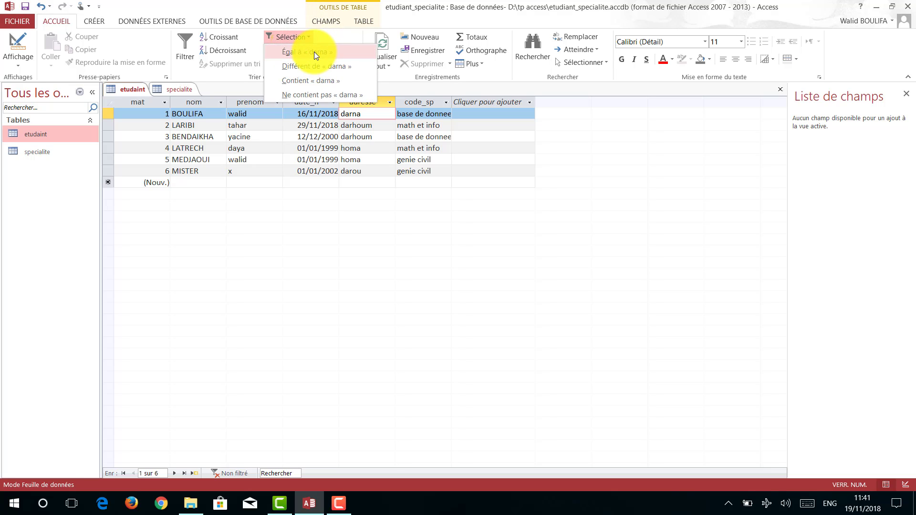
pyautogui.click(314, 51)
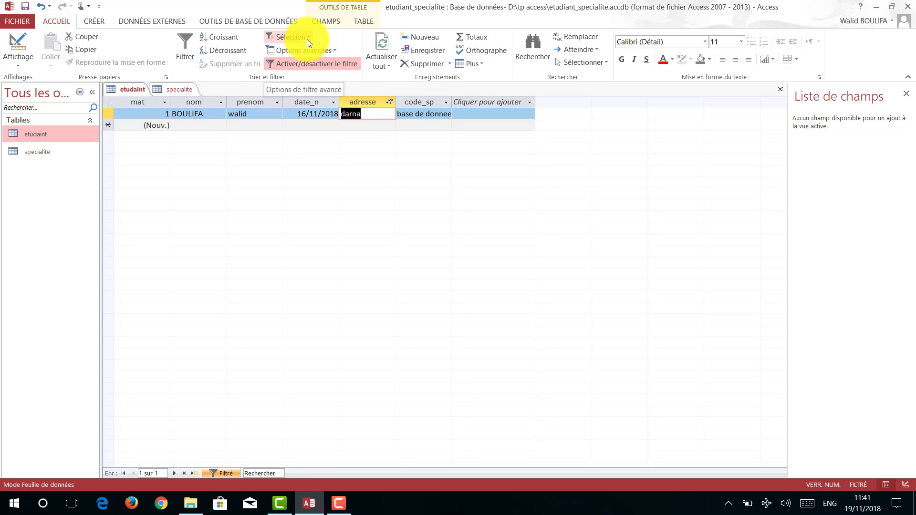
pyautogui.click(294, 62)
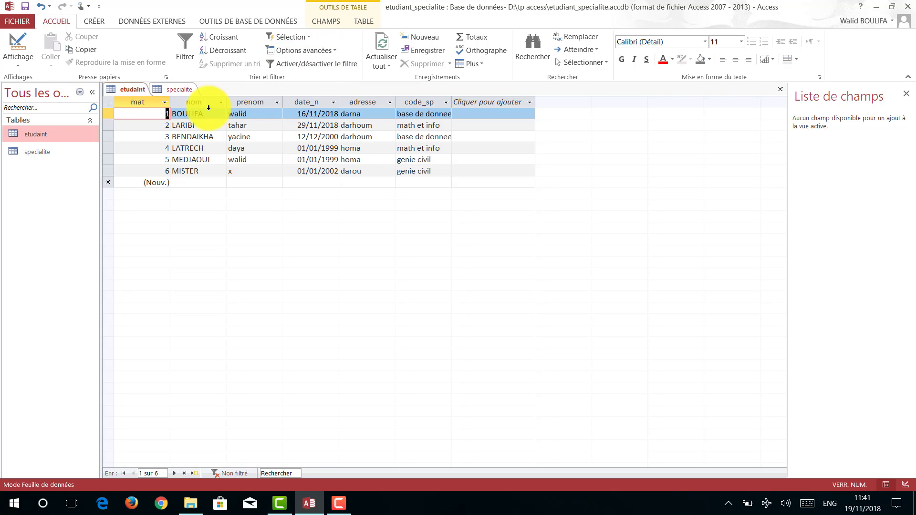
# - Start Filter by Form on the etudaint table and clear the leftover criterion from the adresse field
pyautogui.click(337, 50)
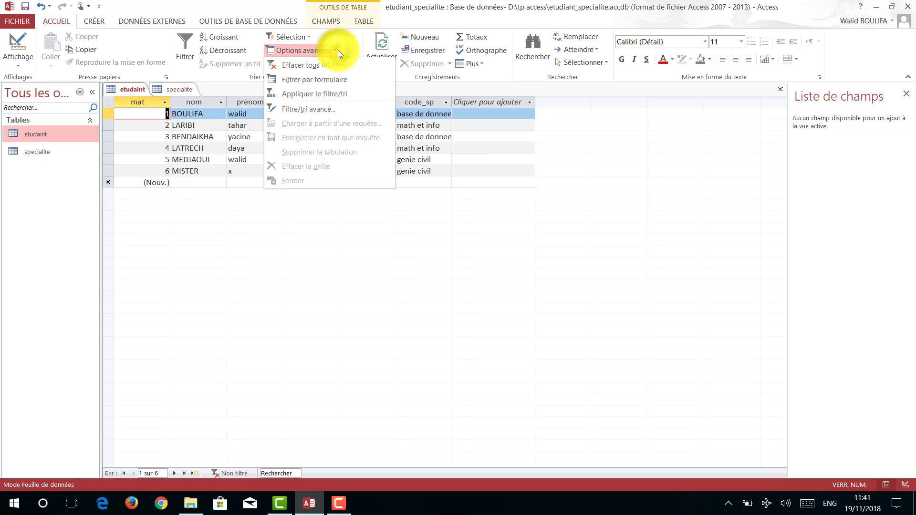
pyautogui.click(332, 79)
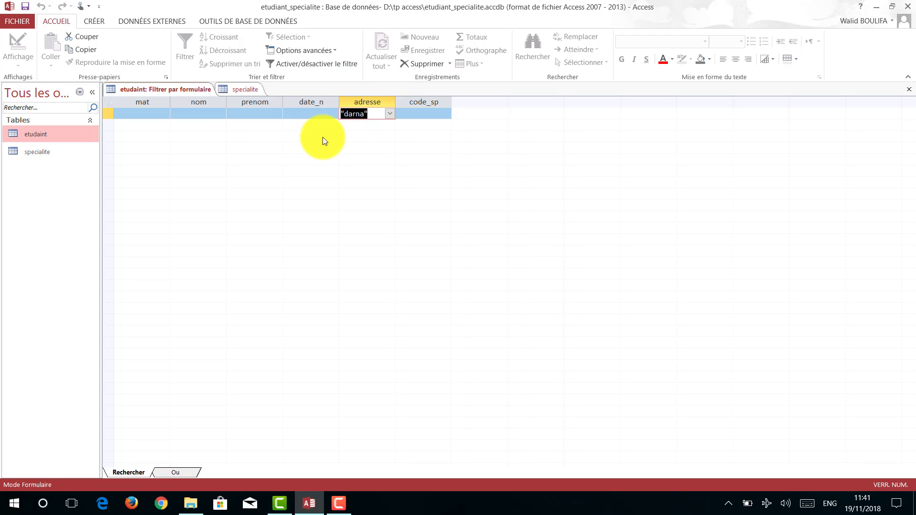
pyautogui.click(191, 116)
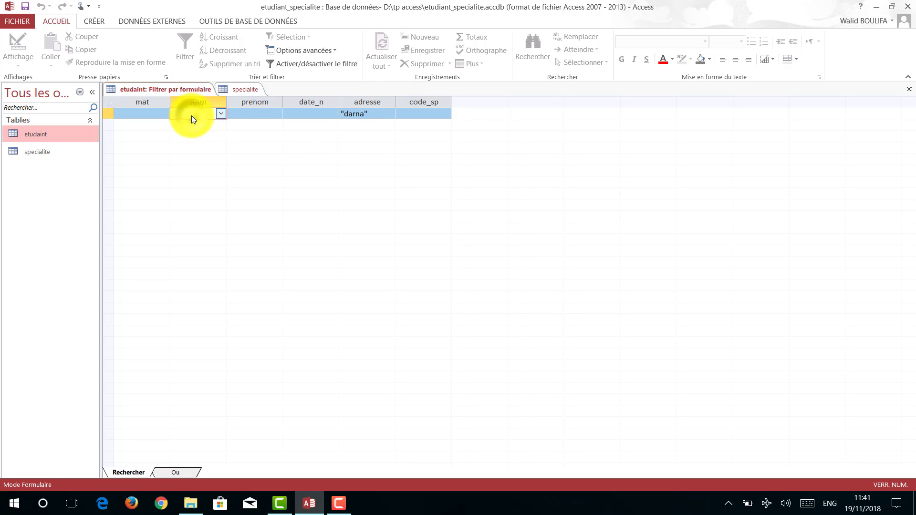
pyautogui.click(379, 110)
pyautogui.press('BackSpace')
pyautogui.press('BackSpace')
pyautogui.press('BackSpace')
pyautogui.press('BackSpace')
pyautogui.press('BackSpace')
pyautogui.press('BackSpace')
pyautogui.press('BackSpace')
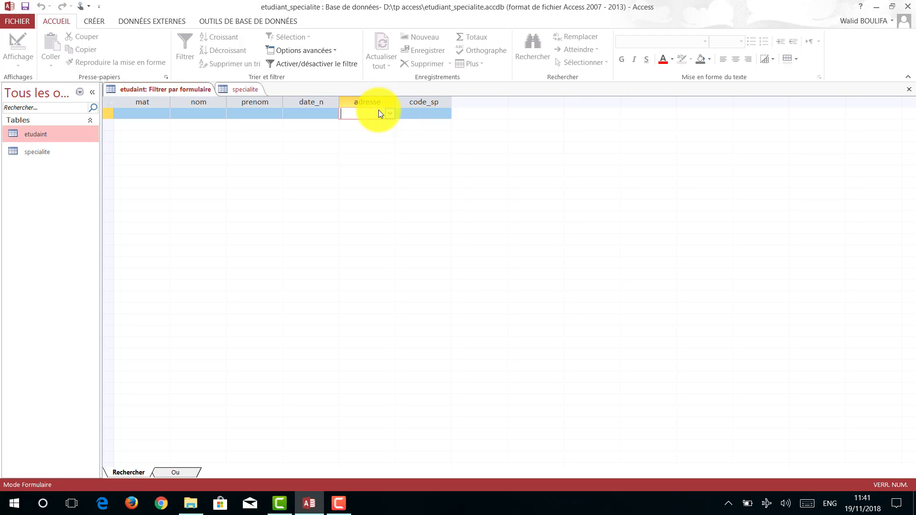
# - Set the prenom criterion to the first name shared by records 1 and 5, and apply the form filter
pyautogui.click(250, 113)
pyautogui.click(277, 114)
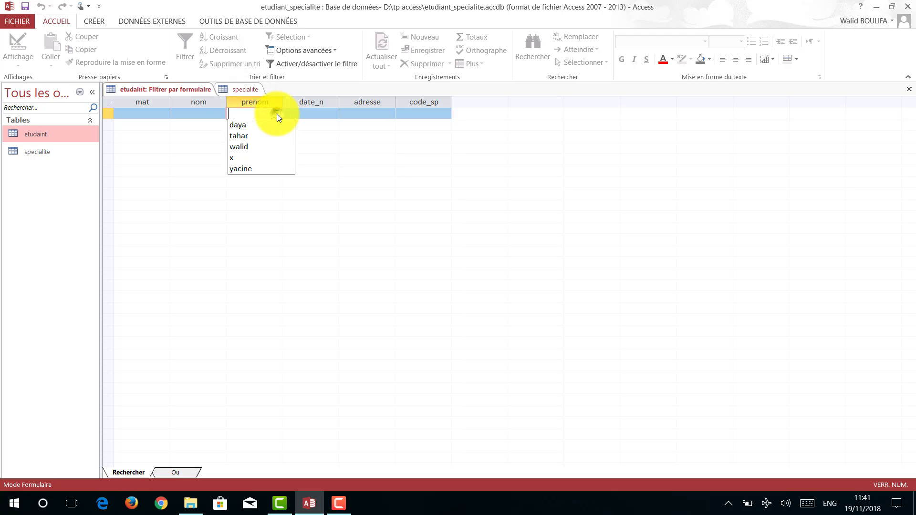
pyautogui.click(254, 143)
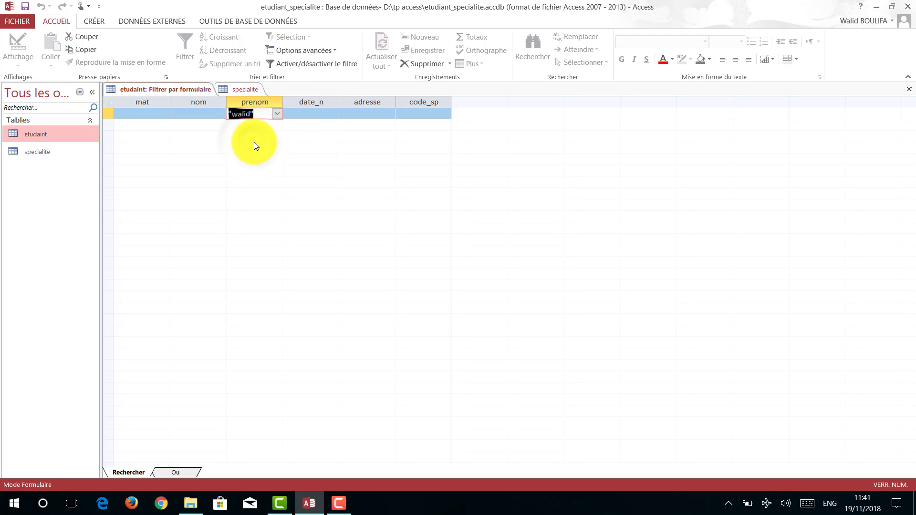
pyautogui.press('Tab')
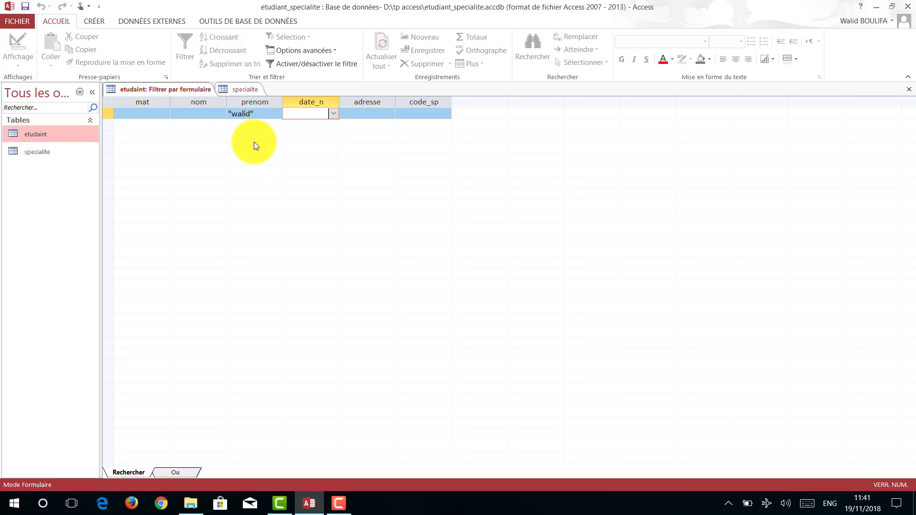
pyautogui.click(290, 63)
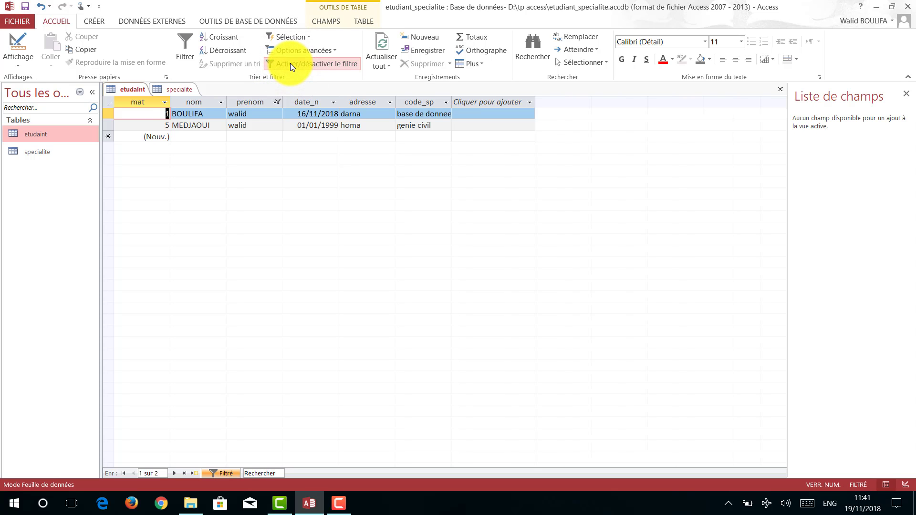
# - Turn off the prenom filter and start Filter by Form on the etudaint table again
pyautogui.click(290, 63)
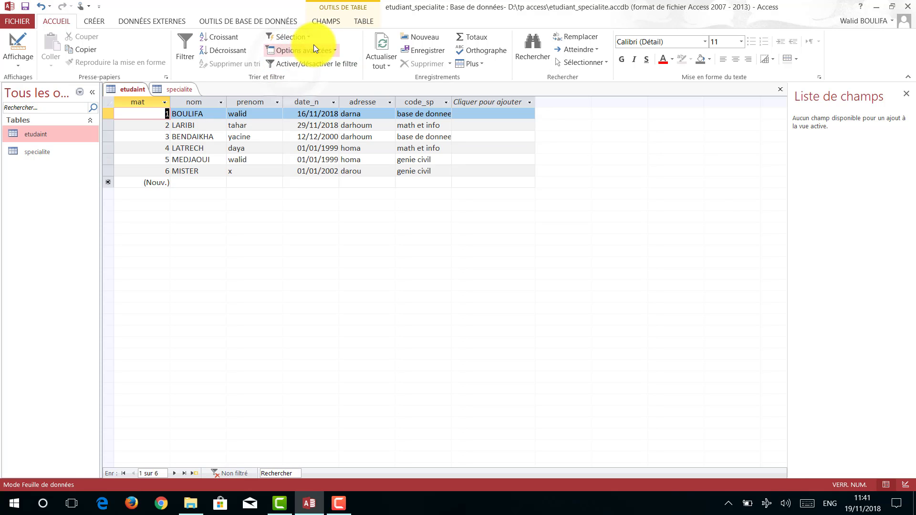
pyautogui.click(327, 51)
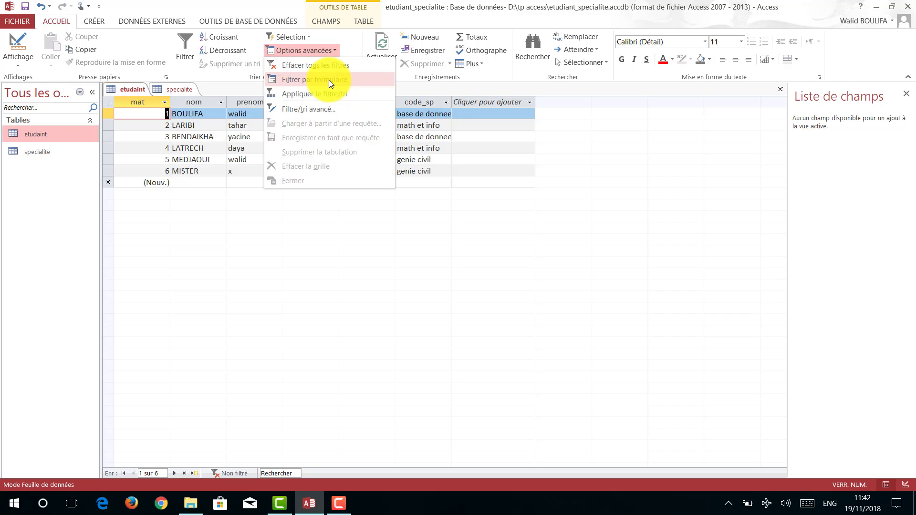
pyautogui.click(216, 167)
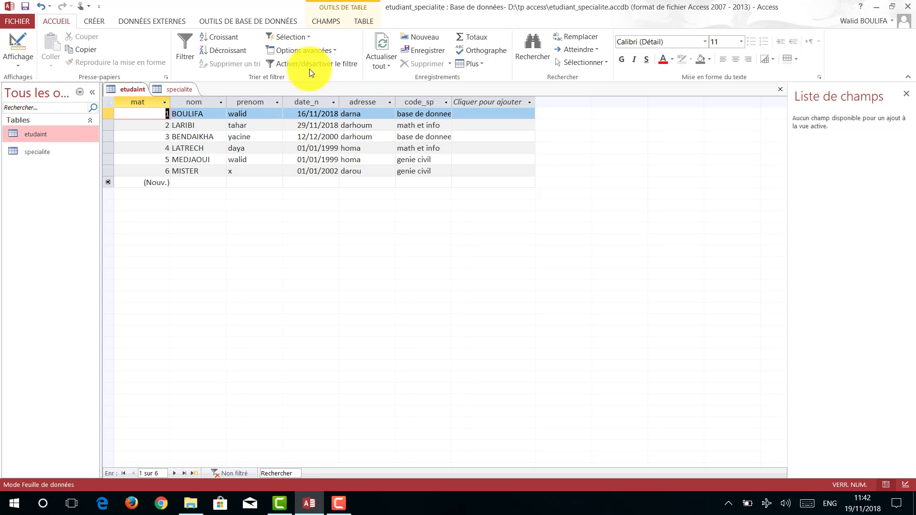
pyautogui.click(331, 53)
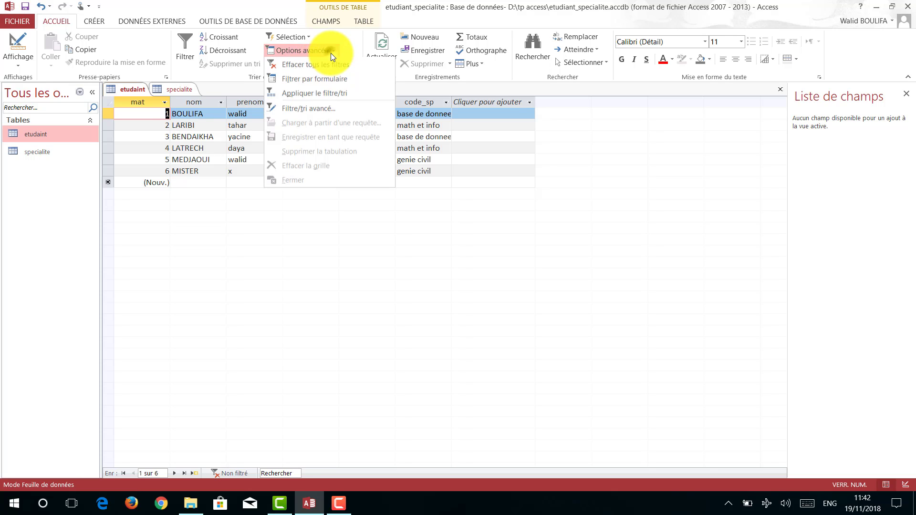
pyautogui.click(325, 78)
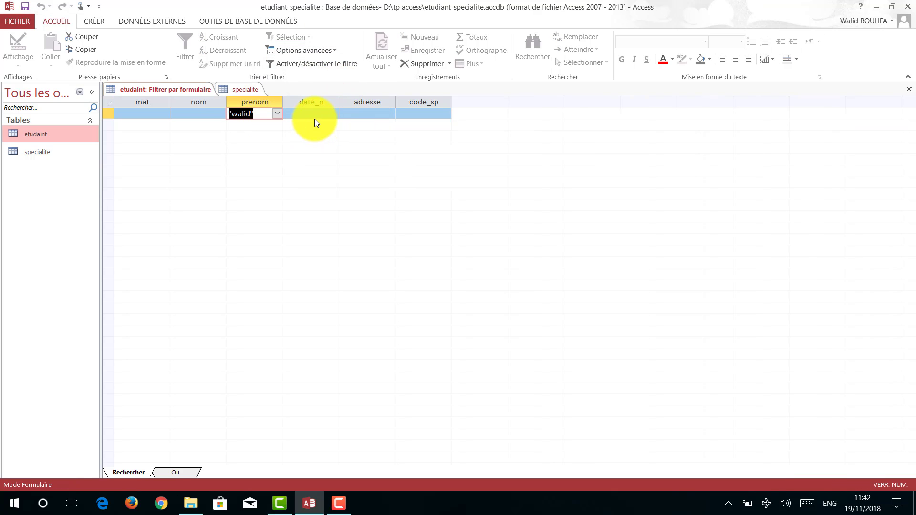
# - Add the code_sp criterion genie civil alongside the existing prenom criterion, and apply the form filter
pyautogui.click(425, 117)
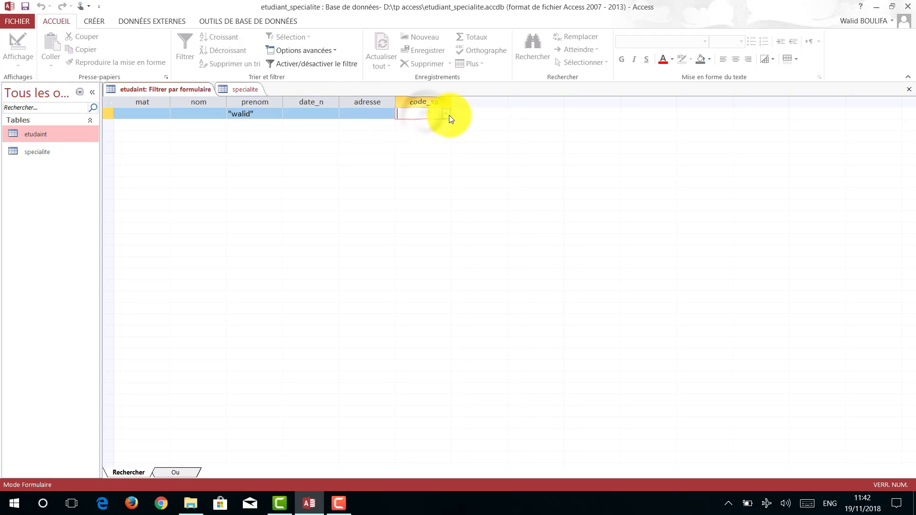
pyautogui.click(448, 115)
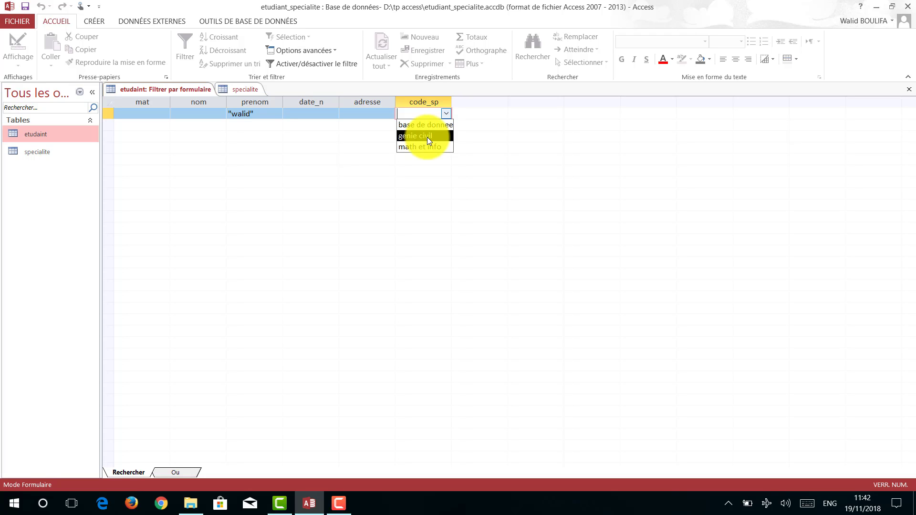
pyautogui.click(427, 137)
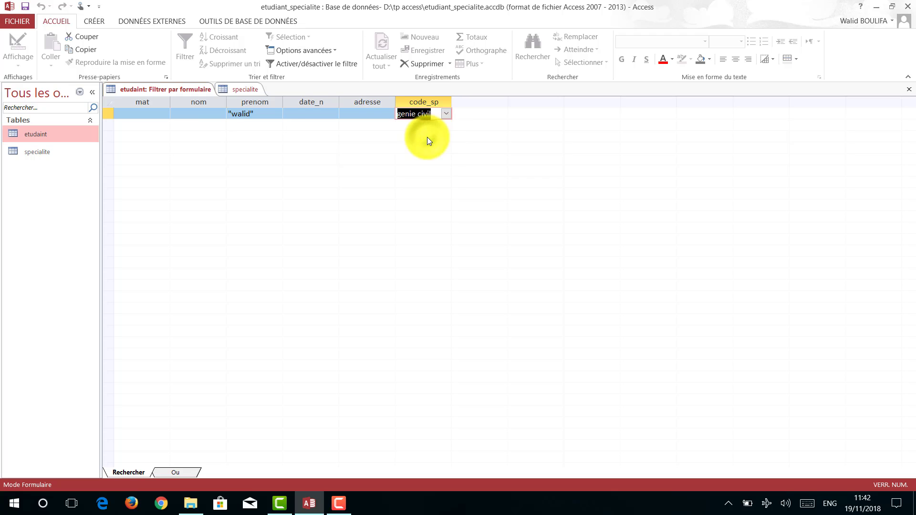
pyautogui.click(285, 65)
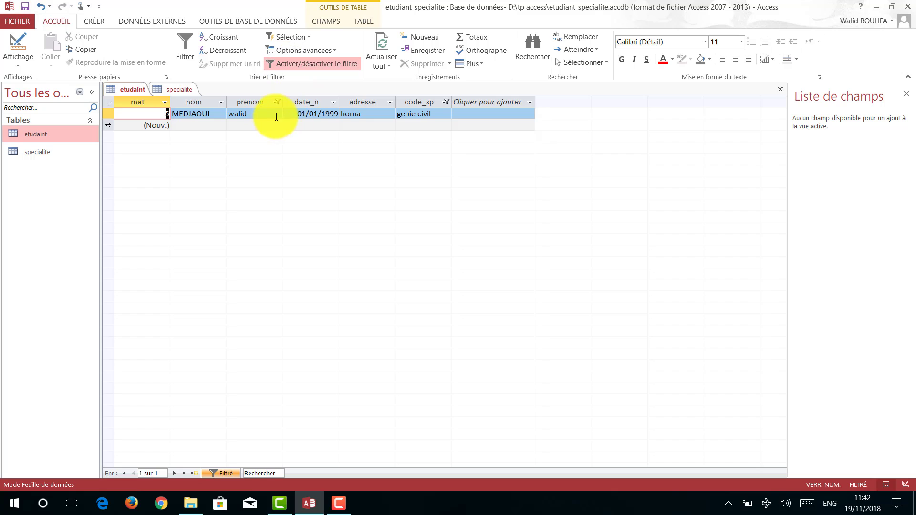
# - Check the active filters on the prenom and code_sp columns, and turn the filter off
pyautogui.click(276, 102)
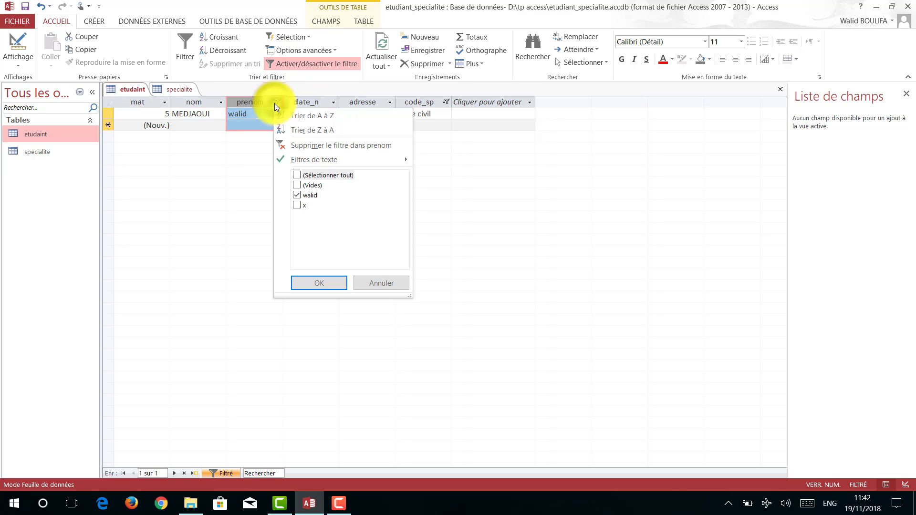
pyautogui.click(275, 103)
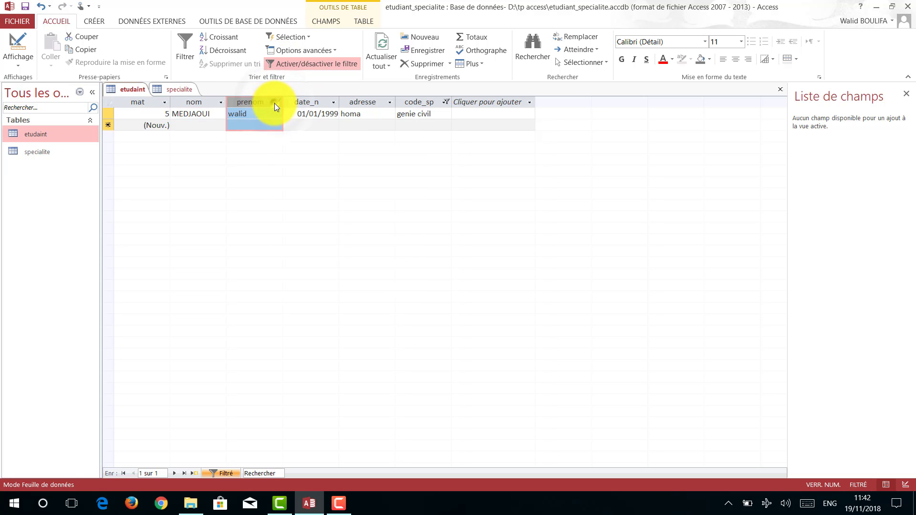
pyautogui.click(447, 104)
pyautogui.click(290, 205)
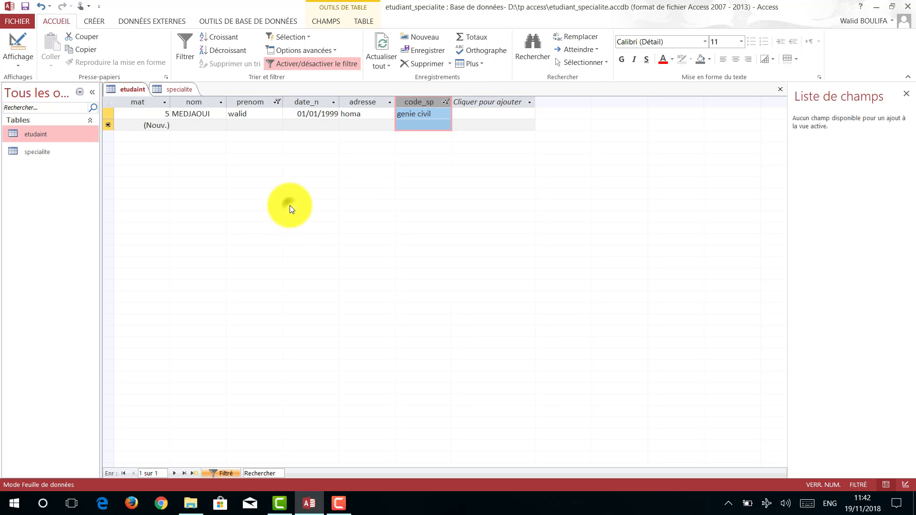
pyautogui.click(287, 64)
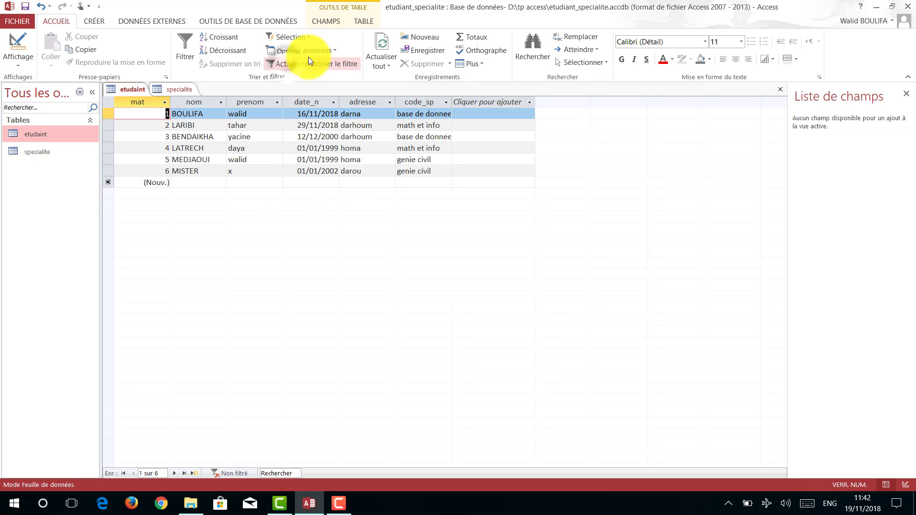
# - Reopen Filter by Form on the etudaint table and clear the genie civil criterion from the code_sp field
pyautogui.click(336, 52)
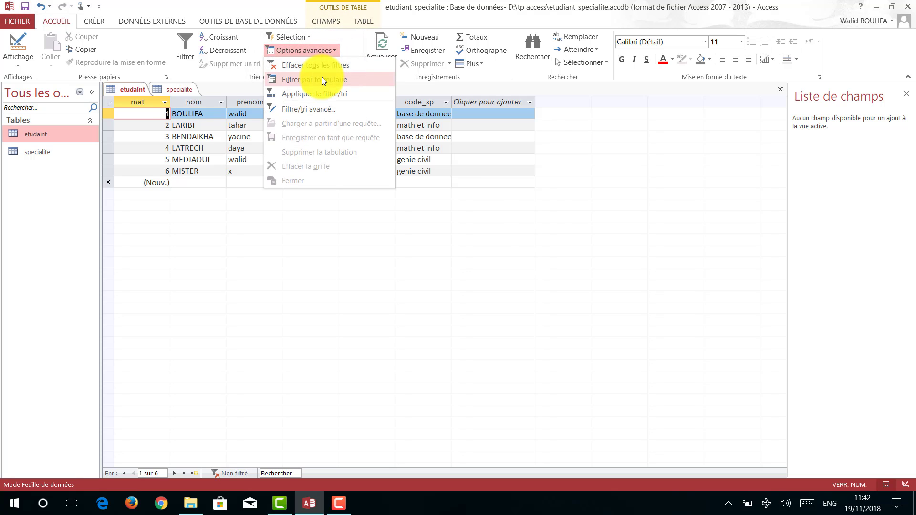
pyautogui.click(322, 79)
pyautogui.click(419, 113)
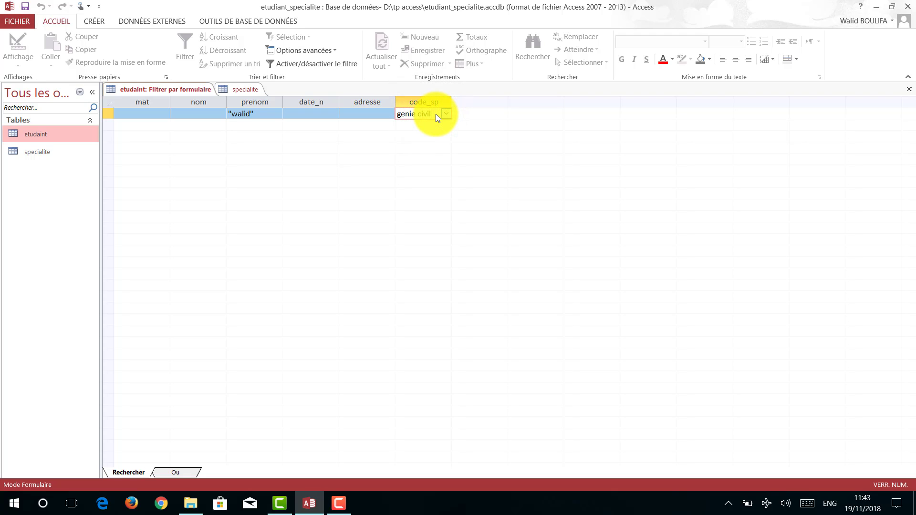
pyautogui.press('BackSpace')
pyautogui.press('BackSpace')
pyautogui.press('BackSpace')
pyautogui.press('BackSpace')
pyautogui.press('BackSpace')
pyautogui.press('BackSpace')
pyautogui.press('BackSpace')
pyautogui.press('BackSpace')
pyautogui.press('BackSpace')
pyautogui.press('BackSpace')
pyautogui.press('BackSpace')
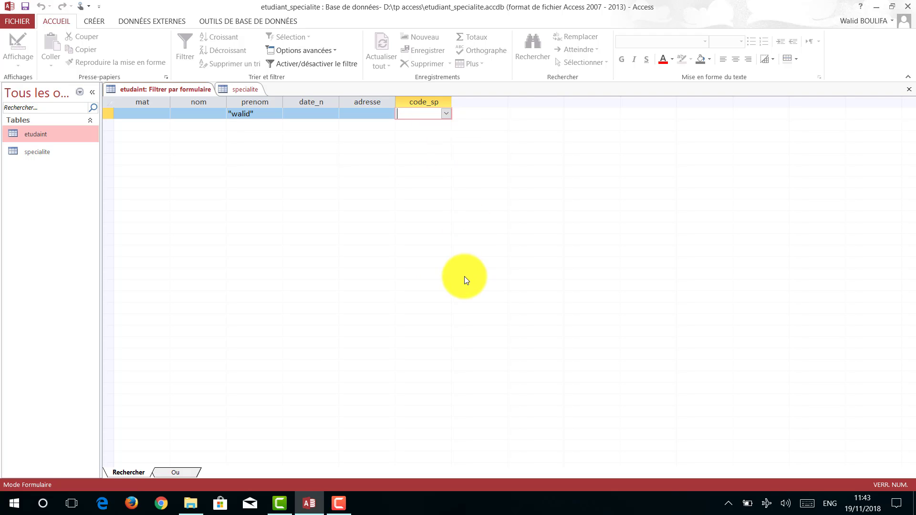
# - Filter with an added Ou condition where adresse equals the address shared by records 2 and 3, and turn the filter off
pyautogui.moveTo(285, 510)
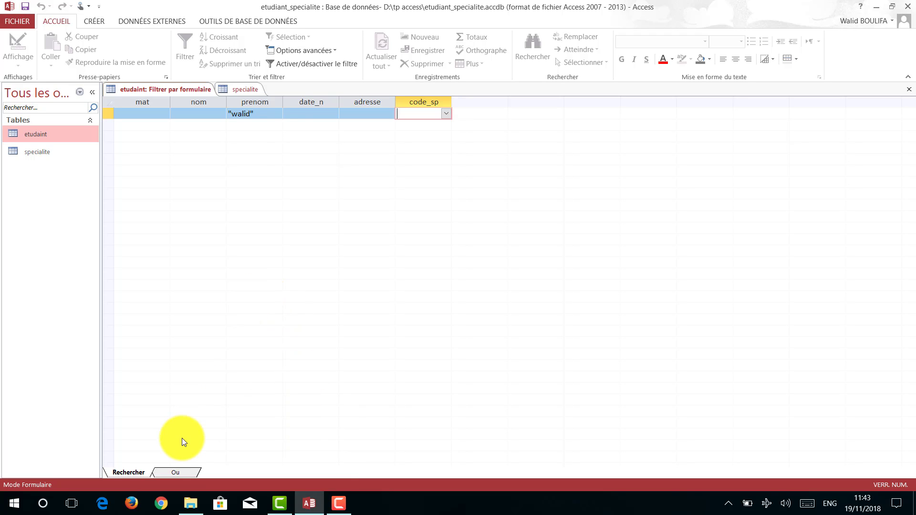
pyautogui.click(176, 473)
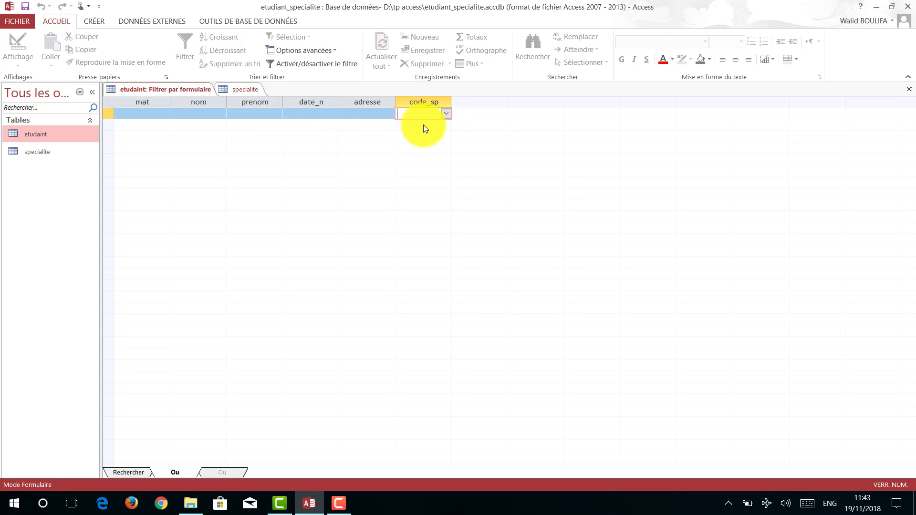
pyautogui.click(354, 113)
pyautogui.click(390, 114)
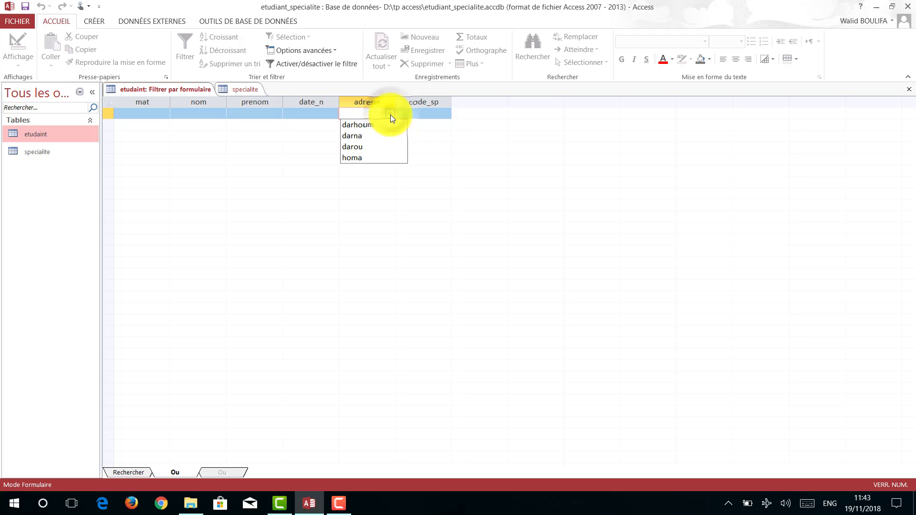
pyautogui.click(359, 128)
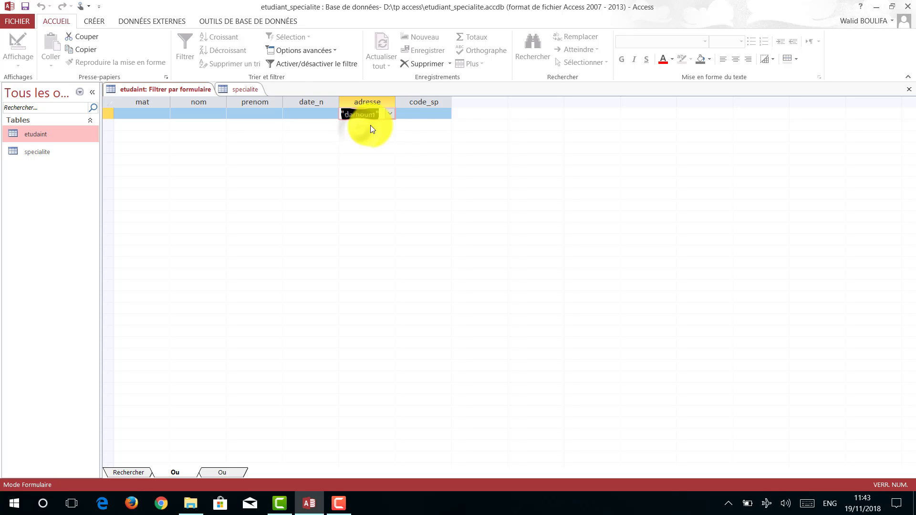
pyautogui.click(295, 66)
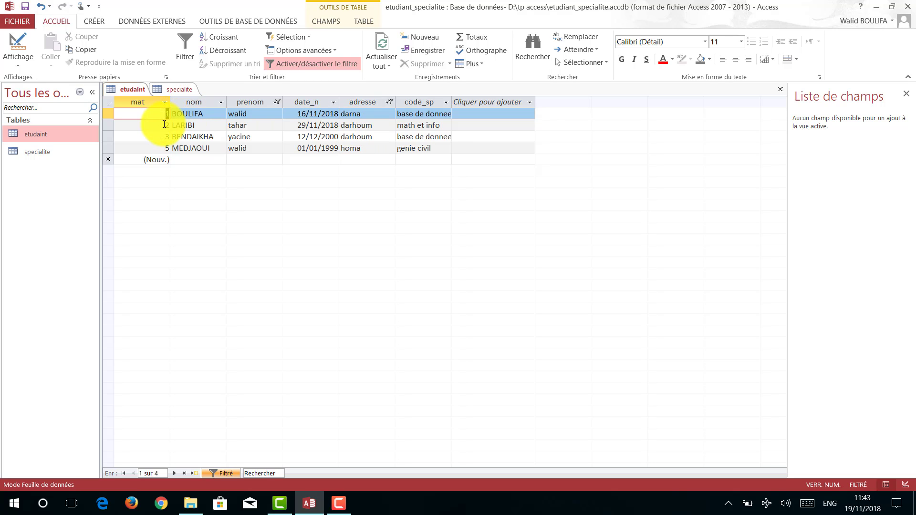
pyautogui.moveTo(164, 124); pyautogui.dragTo(250, 153)
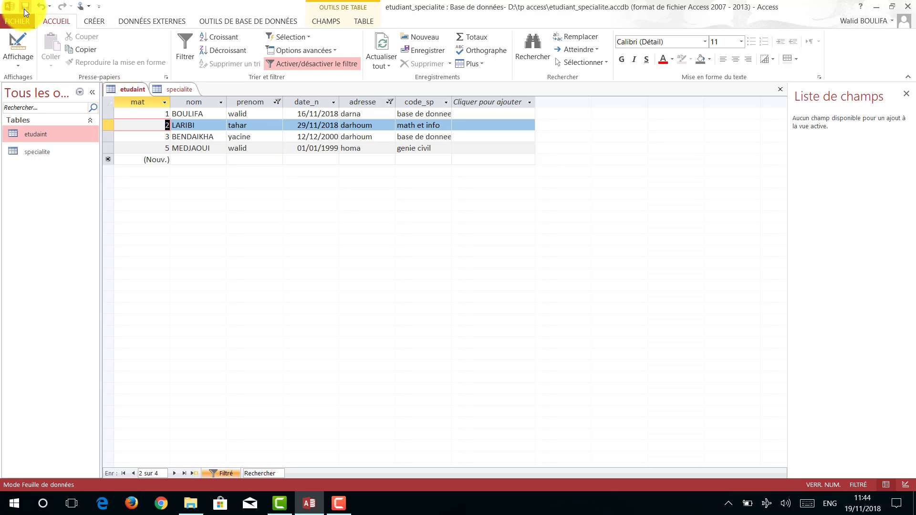
pyautogui.click(306, 62)
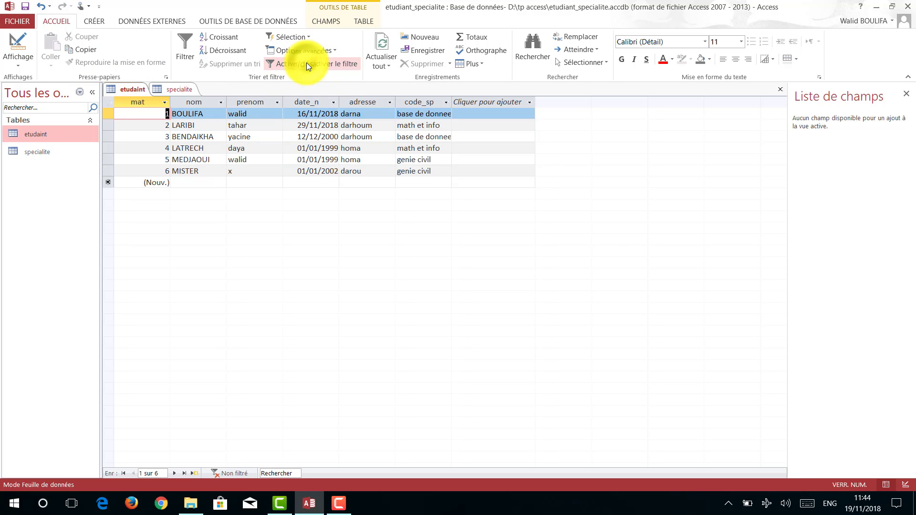